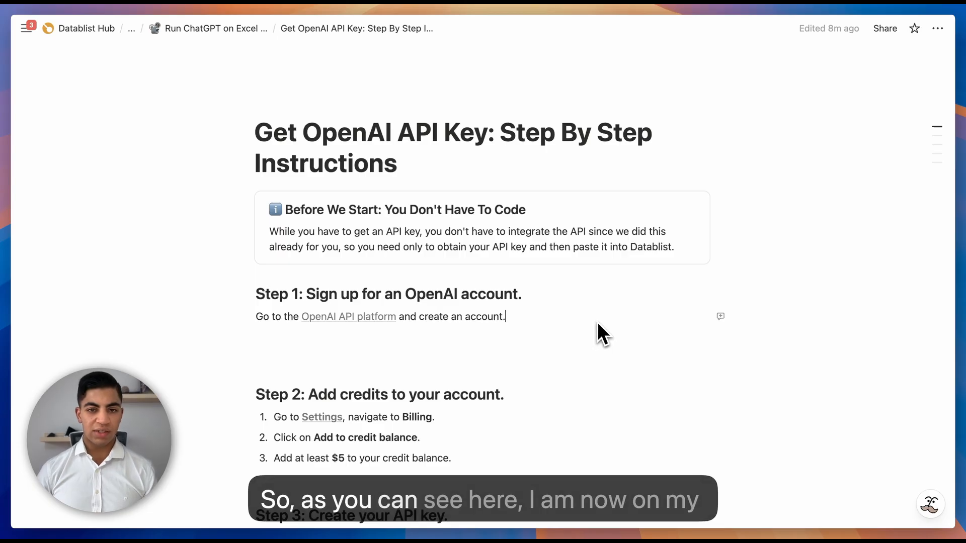
- Open the OpenAI API platform linked in the Step 1 instructions and go to its billing page
{"action": "scroll", "coordinate": [596, 322], "scroll_direction": "down", "scroll_amount": 1}
{"action": "scroll", "coordinate": [590, 321], "scroll_direction": "up", "scroll_amount": 1}
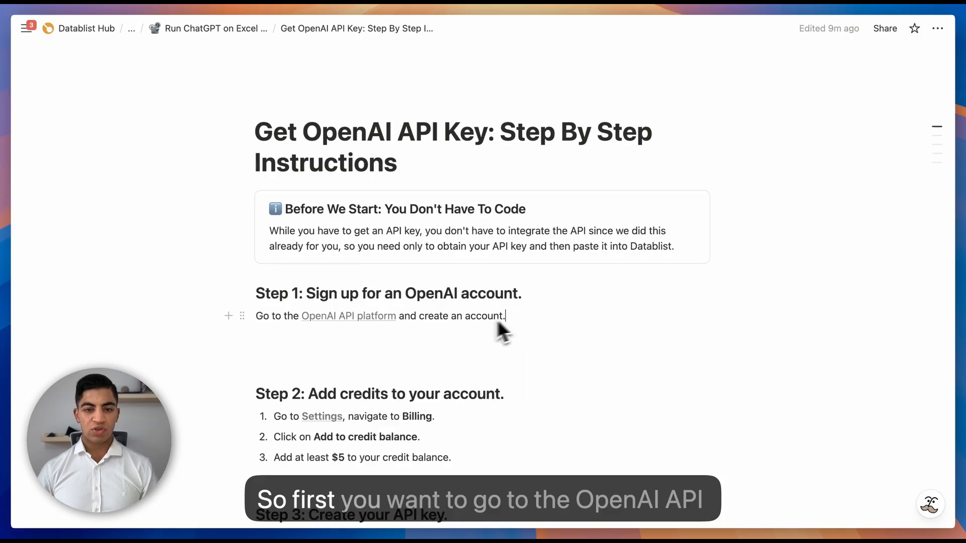
{"action": "left_click", "coordinate": [362, 330]}
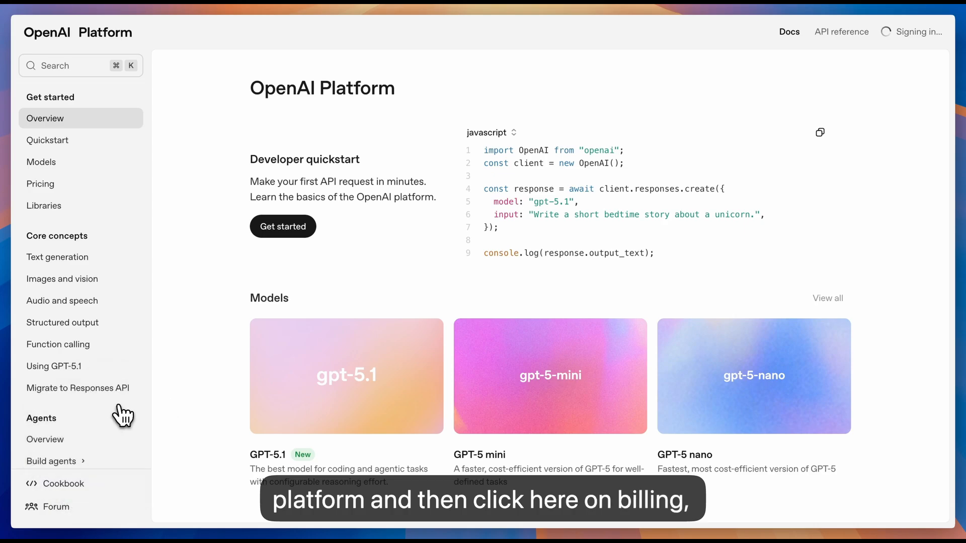
{"action": "scroll", "coordinate": [128, 383], "scroll_direction": "down", "scroll_amount": 3}
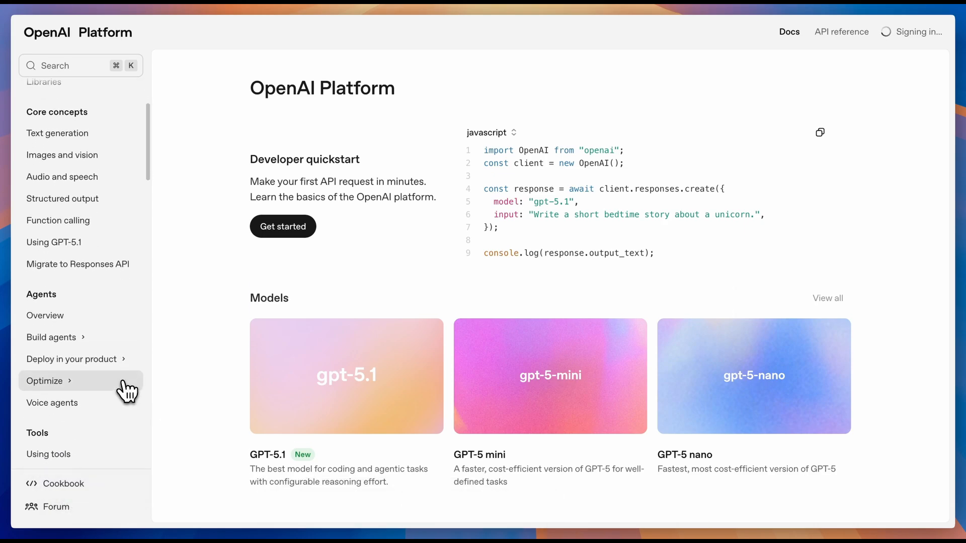
{"action": "scroll", "coordinate": [124, 382], "scroll_direction": "up", "scroll_amount": 3}
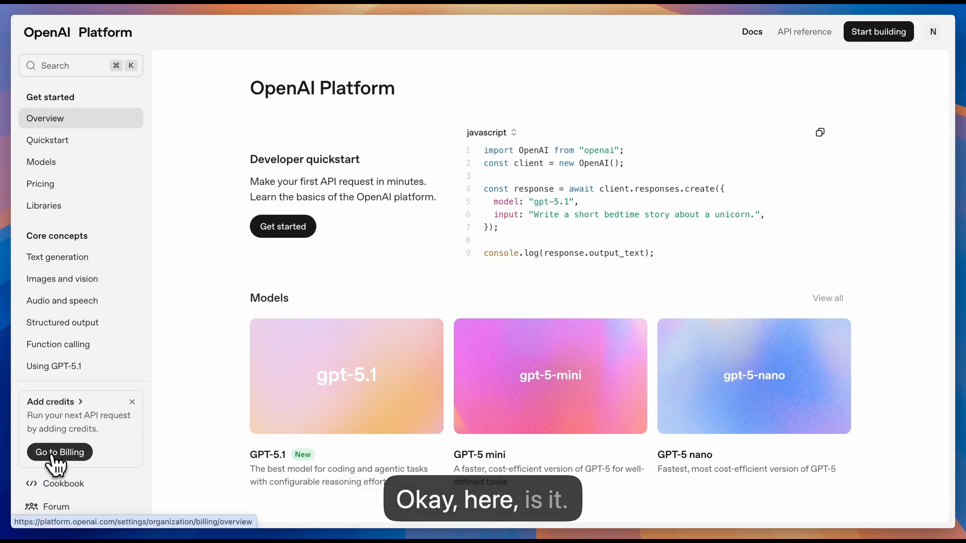
{"action": "left_click", "coordinate": [54, 454]}
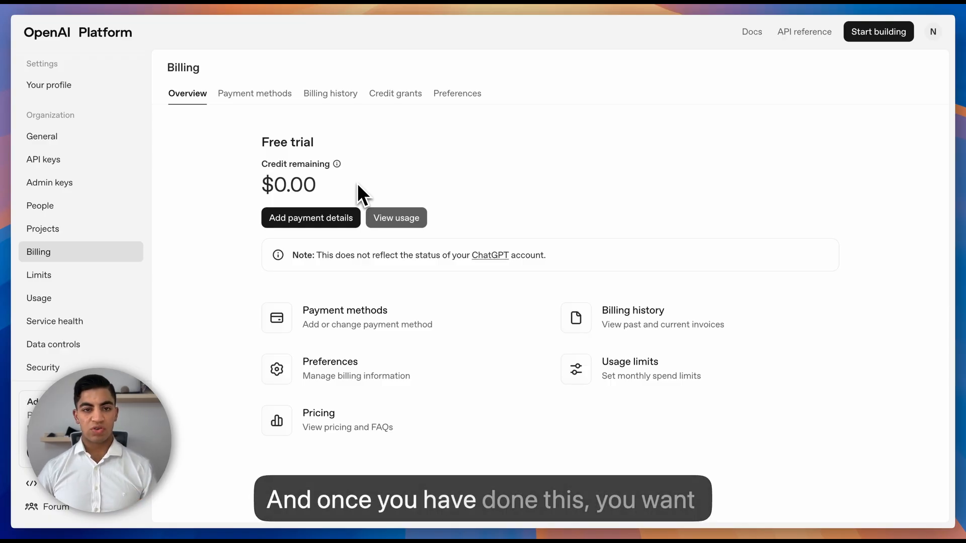
- Create a secret API key named Datablist.com in the Default project and copy the generated key
{"action": "left_click", "coordinate": [79, 166]}
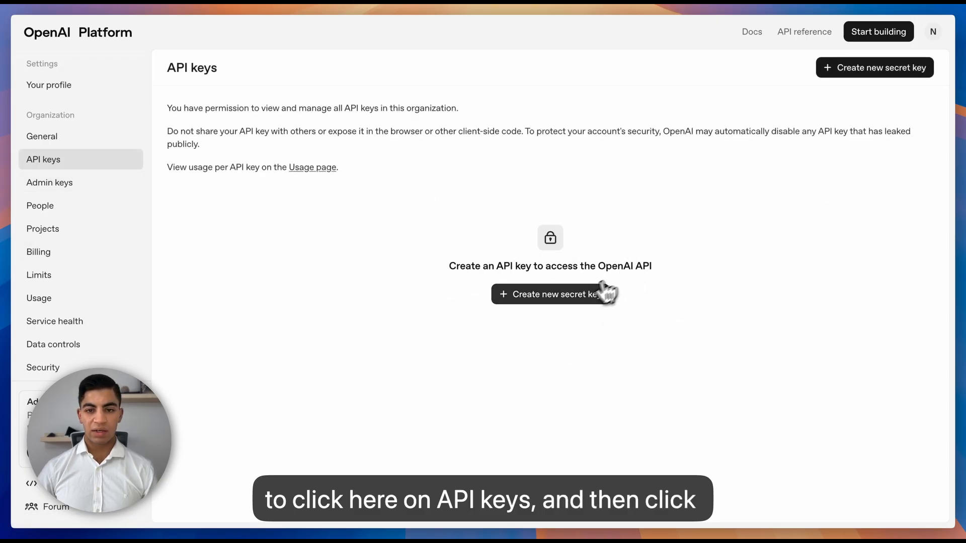
{"action": "left_click", "coordinate": [572, 302]}
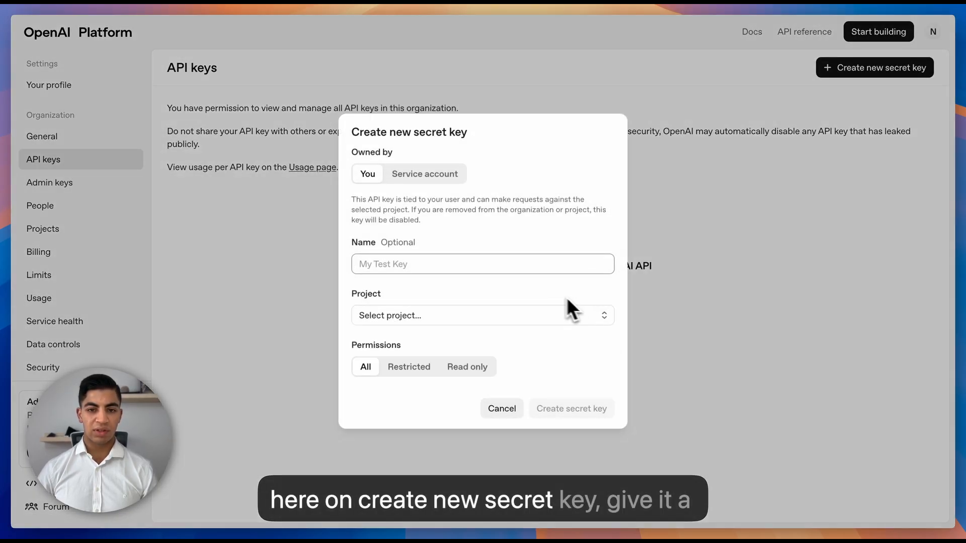
{"action": "type", "text": "Da"}
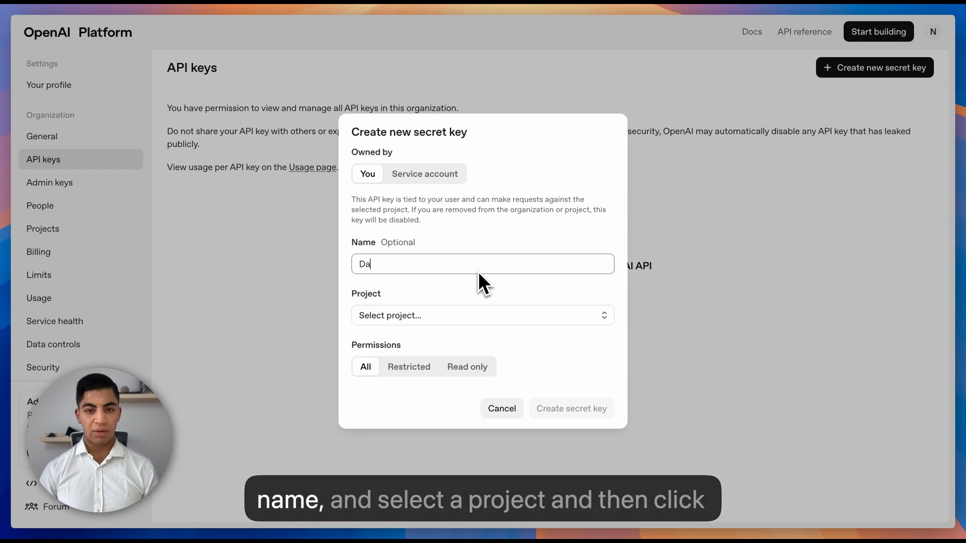
{"action": "type", "text": "tablists"}
{"action": "key", "text": "BackSpace"}
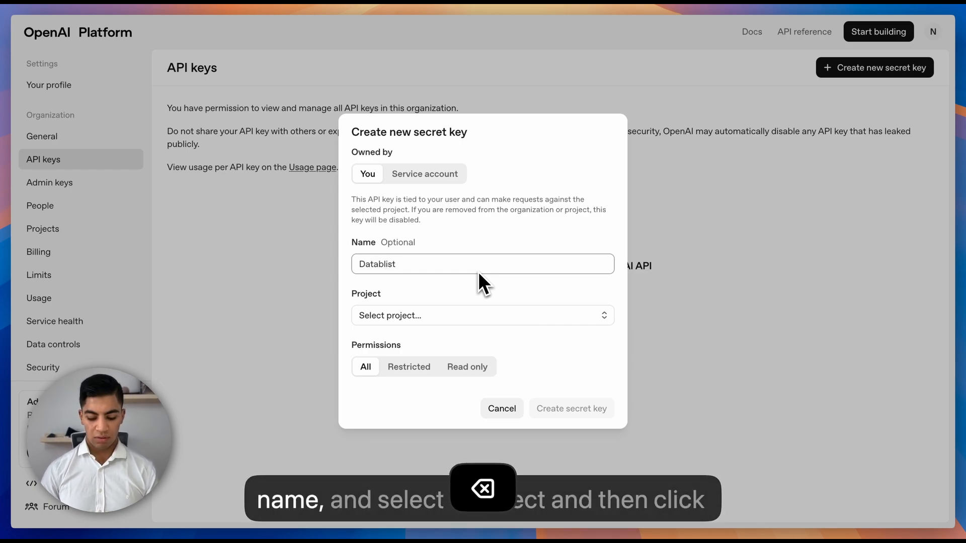
{"action": "type", "text": ".com"}
{"action": "left_click", "coordinate": [465, 318]}
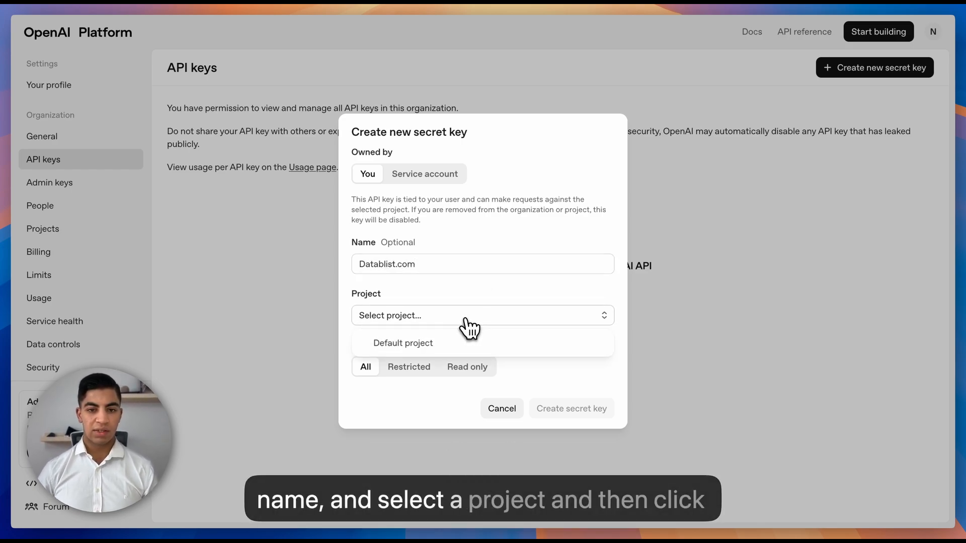
{"action": "left_click", "coordinate": [437, 343]}
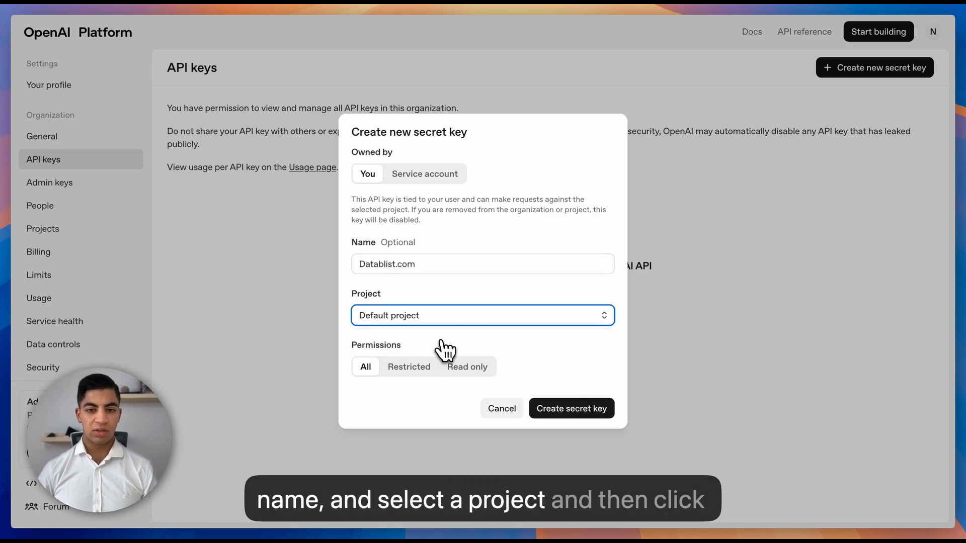
{"action": "left_click", "coordinate": [568, 412]}
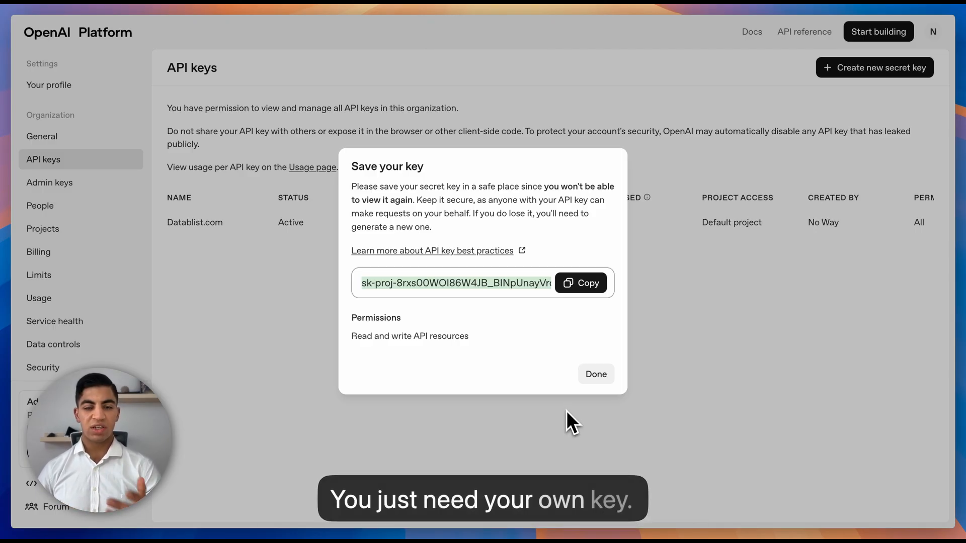
{"action": "left_click", "coordinate": [575, 291]}
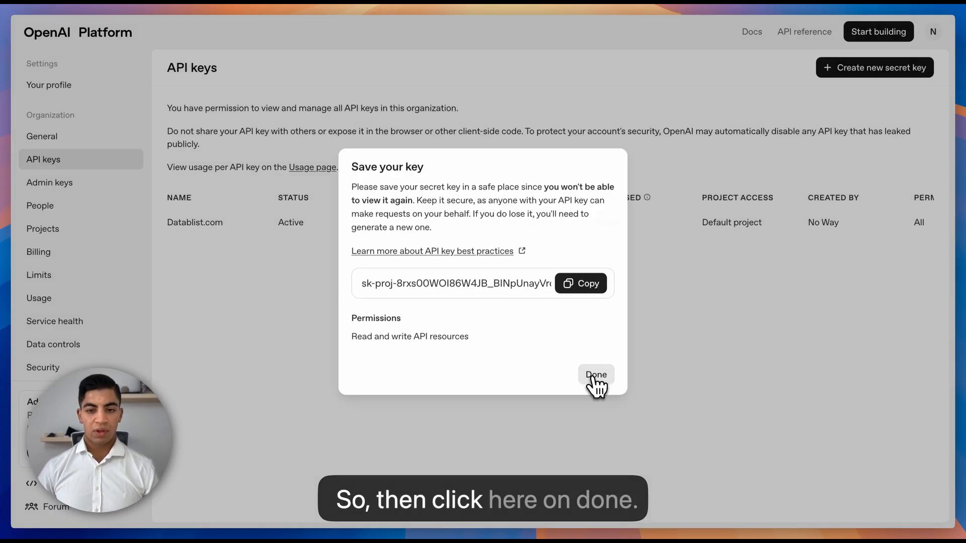
{"action": "left_click", "coordinate": [595, 376]}
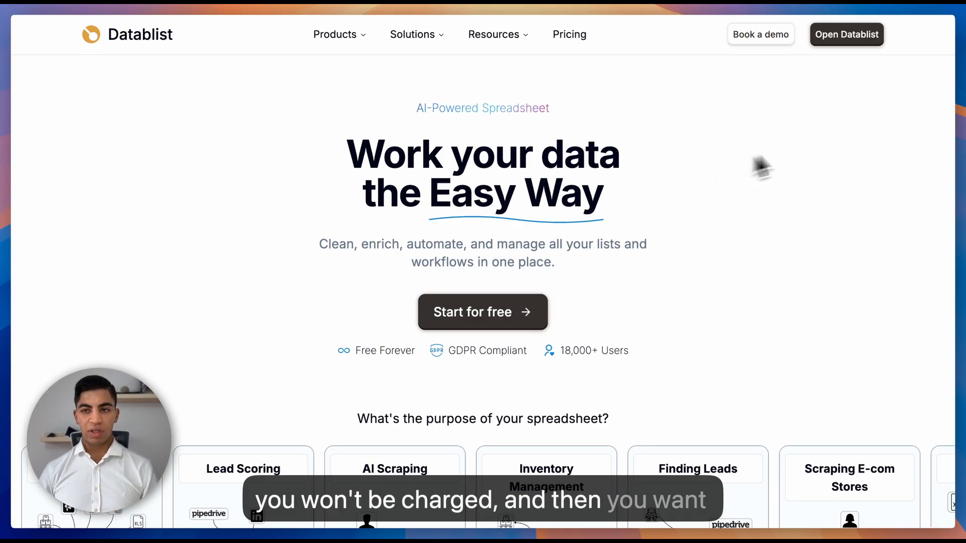
- Open the Datablist app and look across the columns of the property listings table
{"action": "left_click", "coordinate": [834, 41]}
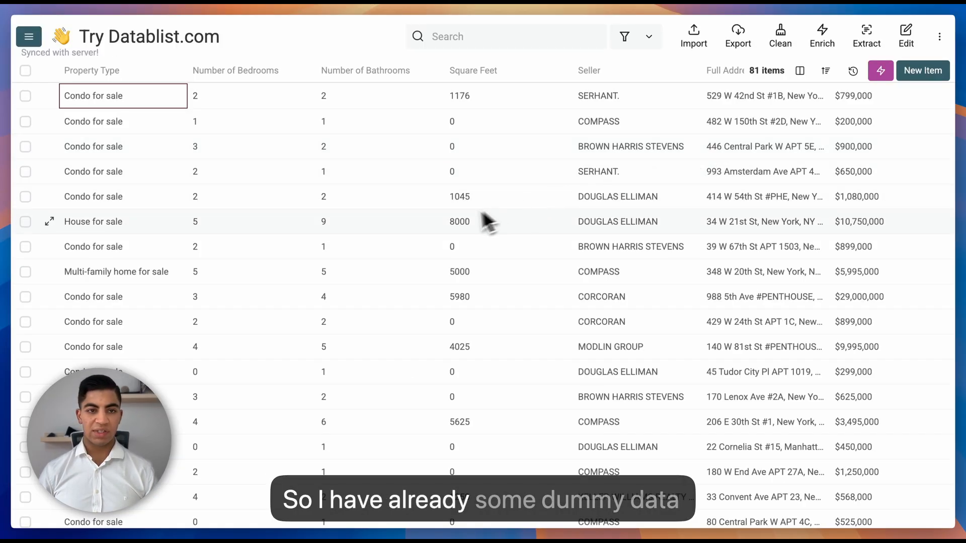
{"action": "scroll", "coordinate": [402, 297], "scroll_direction": "right", "scroll_amount": 3}
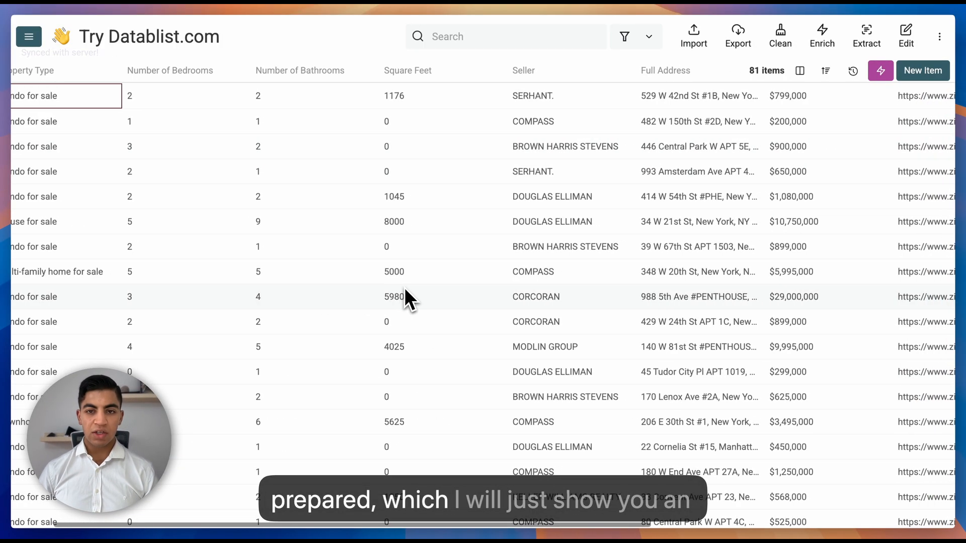
{"action": "scroll", "coordinate": [403, 297], "scroll_direction": "left", "scroll_amount": 3}
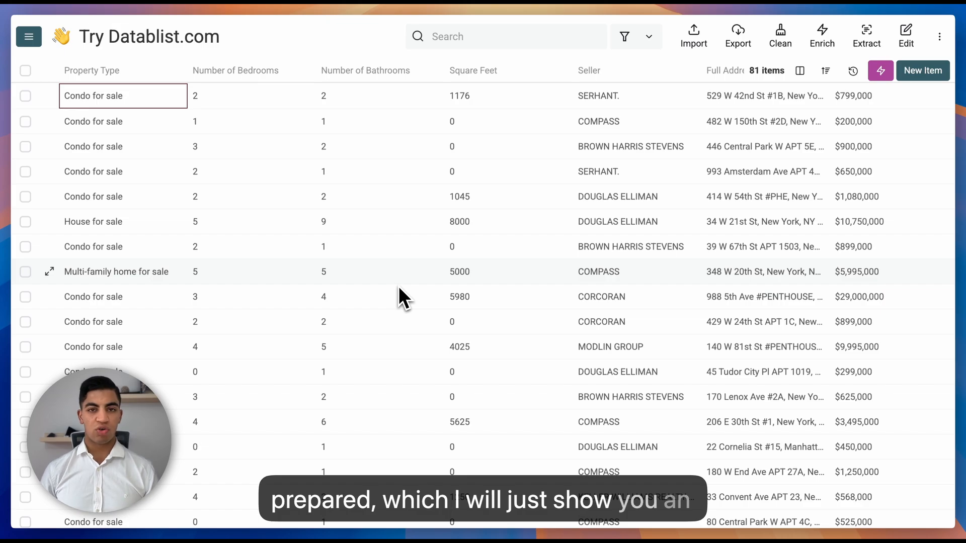
{"action": "scroll", "coordinate": [400, 222], "scroll_direction": "right", "scroll_amount": 2}
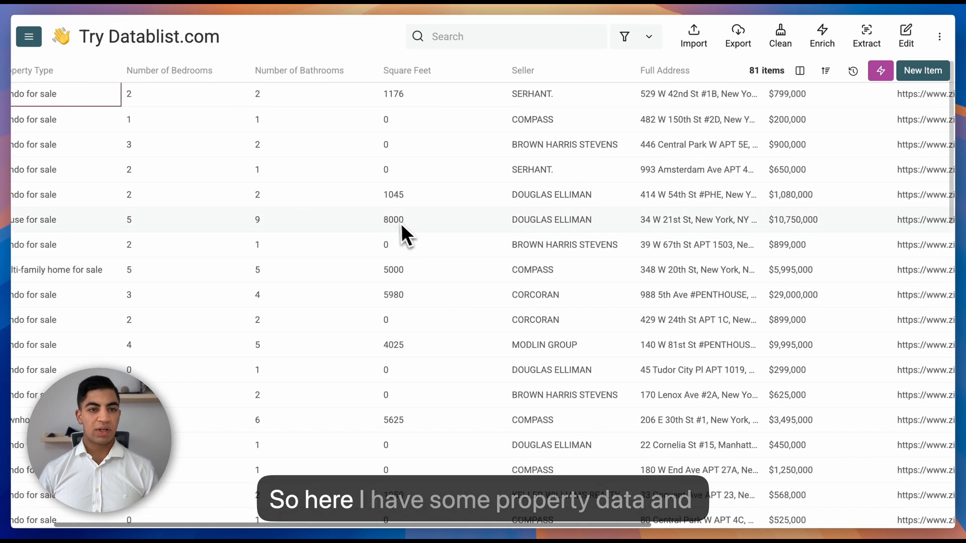
{"action": "scroll", "coordinate": [398, 222], "scroll_direction": "left", "scroll_amount": 2}
{"action": "scroll", "coordinate": [442, 158], "scroll_direction": "right", "scroll_amount": 3}
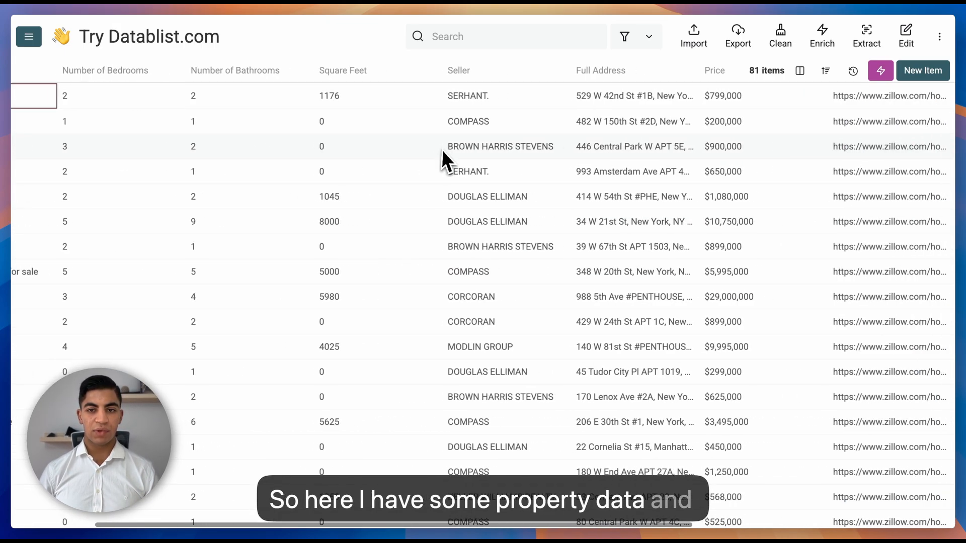
- Open the Ask ChatGPT/OpenAI enrichment from the AI category for the property listings
{"action": "left_click", "coordinate": [817, 44]}
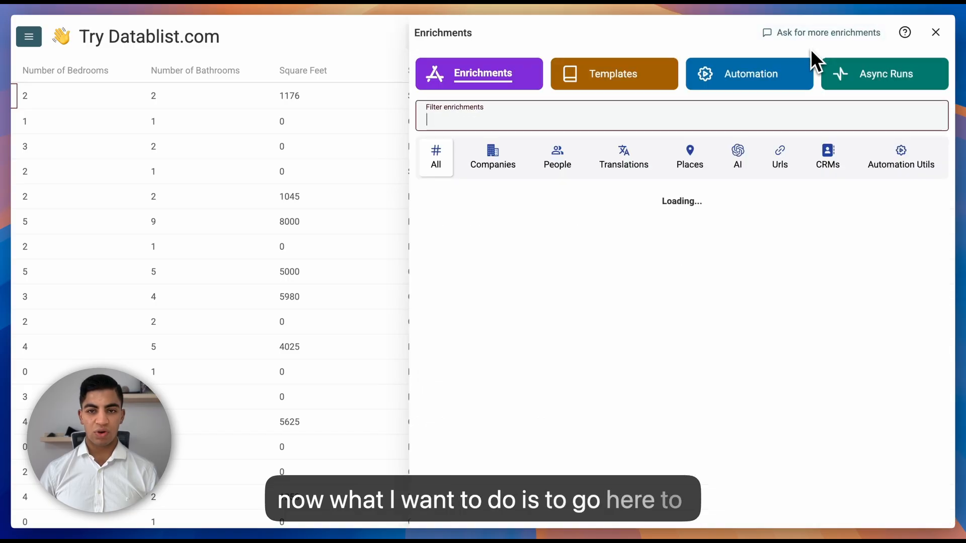
{"action": "left_click", "coordinate": [735, 161]}
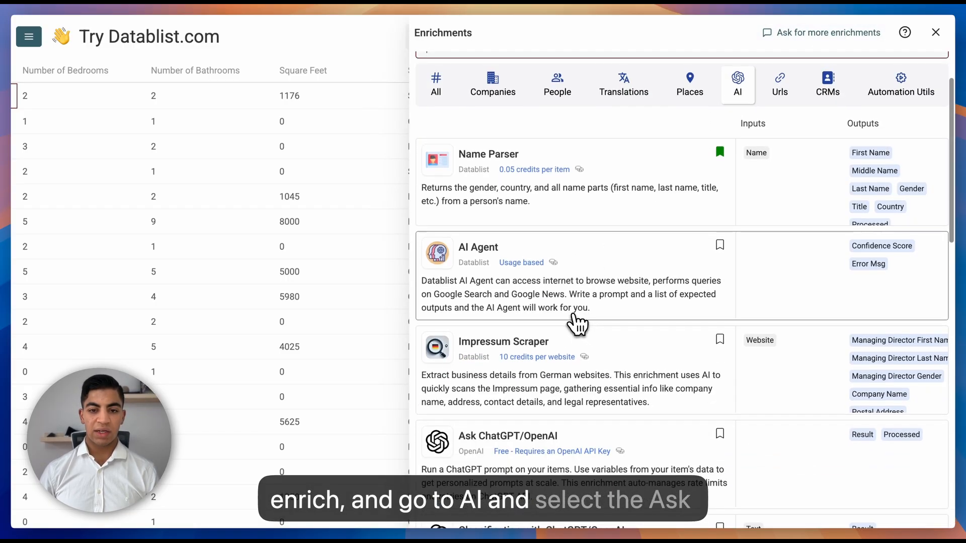
{"action": "scroll", "coordinate": [604, 316], "scroll_direction": "down", "scroll_amount": 5}
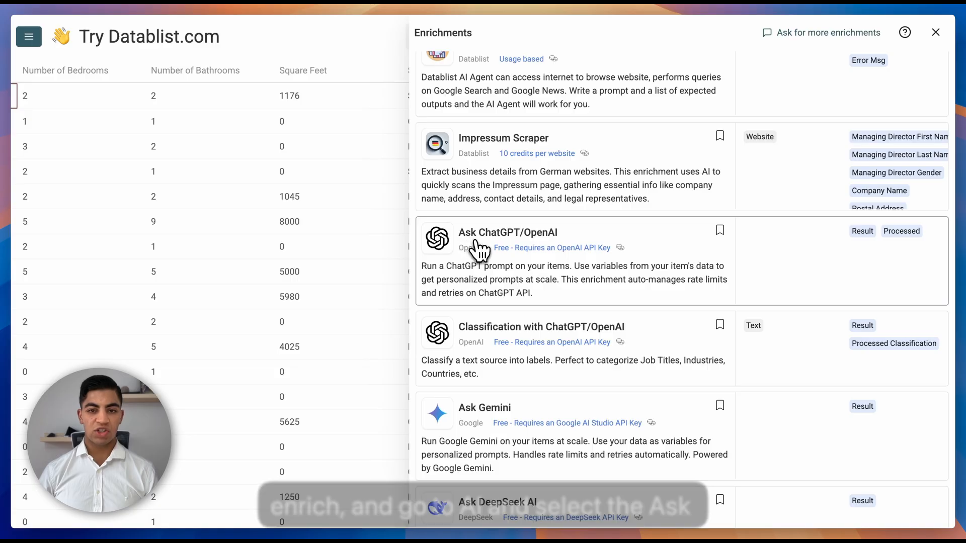
{"action": "left_click", "coordinate": [769, 280]}
{"action": "scroll", "coordinate": [755, 354], "scroll_direction": "down", "scroll_amount": 3}
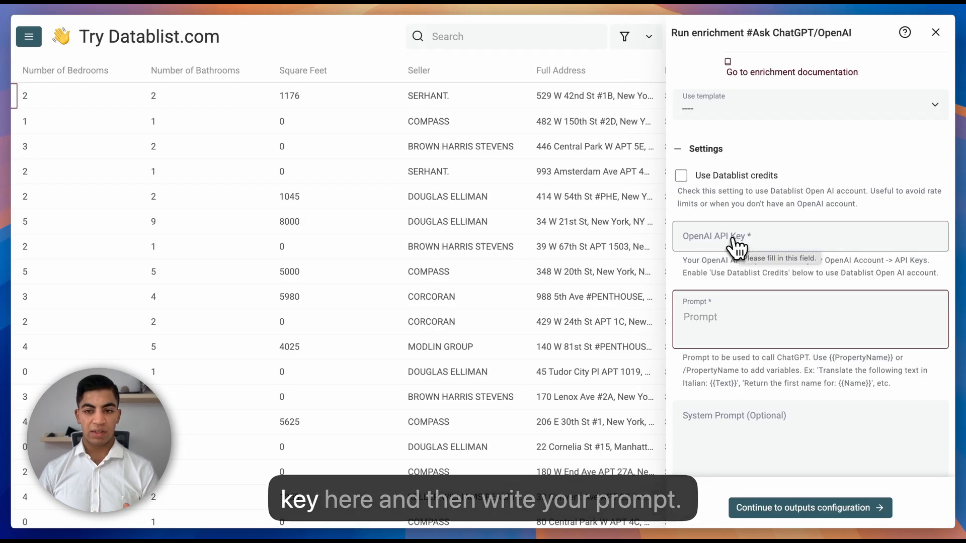
- Review the property-description prompt and compare its variables with the columns of the listings table
{"action": "scroll", "coordinate": [734, 282], "scroll_direction": "down", "scroll_amount": 1}
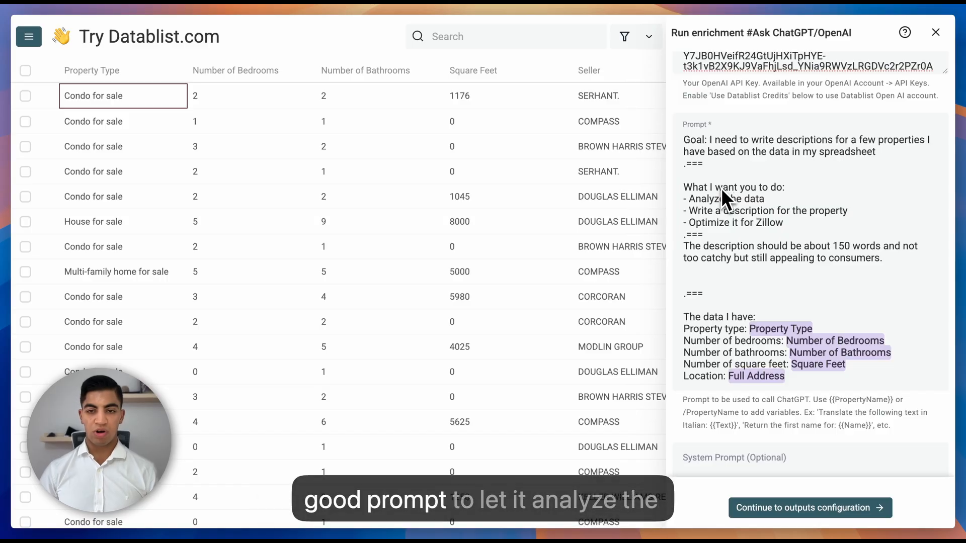
{"action": "scroll", "coordinate": [240, 155], "scroll_direction": "right", "scroll_amount": 3}
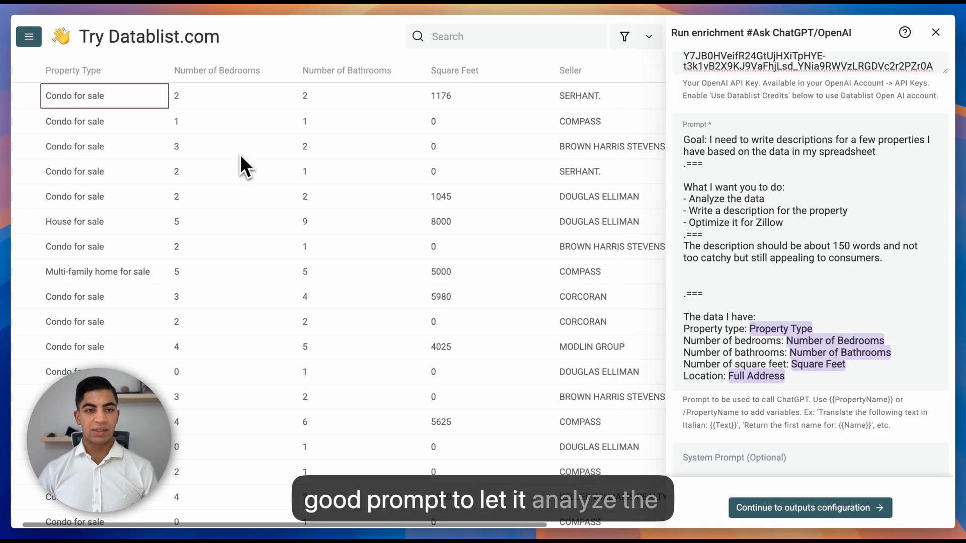
{"action": "scroll", "coordinate": [170, 127], "scroll_direction": "right", "scroll_amount": 8}
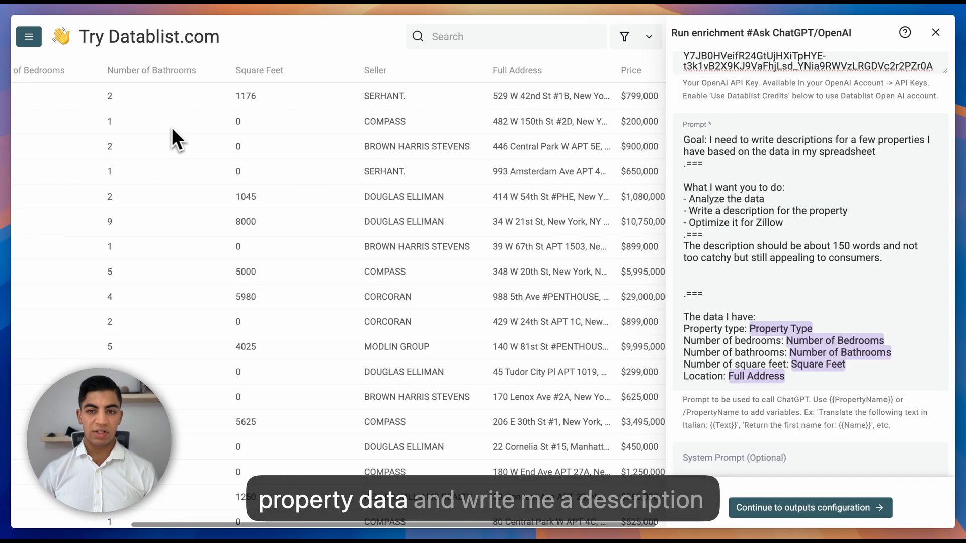
{"action": "scroll", "coordinate": [403, 245], "scroll_direction": "left", "scroll_amount": 8}
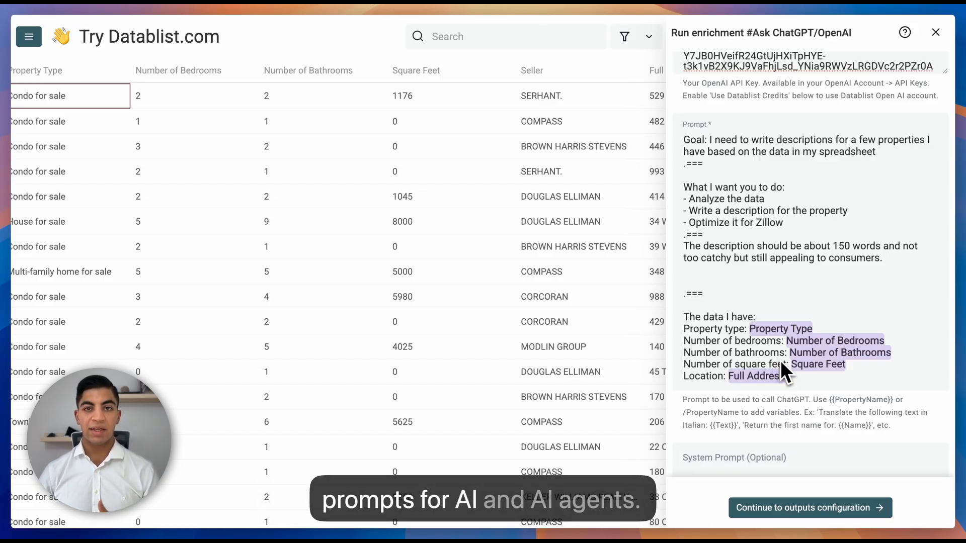
- Examine the GPT model choices in the enrichment's advanced settings, leaving the model unset and the settings off
{"action": "scroll", "coordinate": [812, 417], "scroll_direction": "down", "scroll_amount": 1}
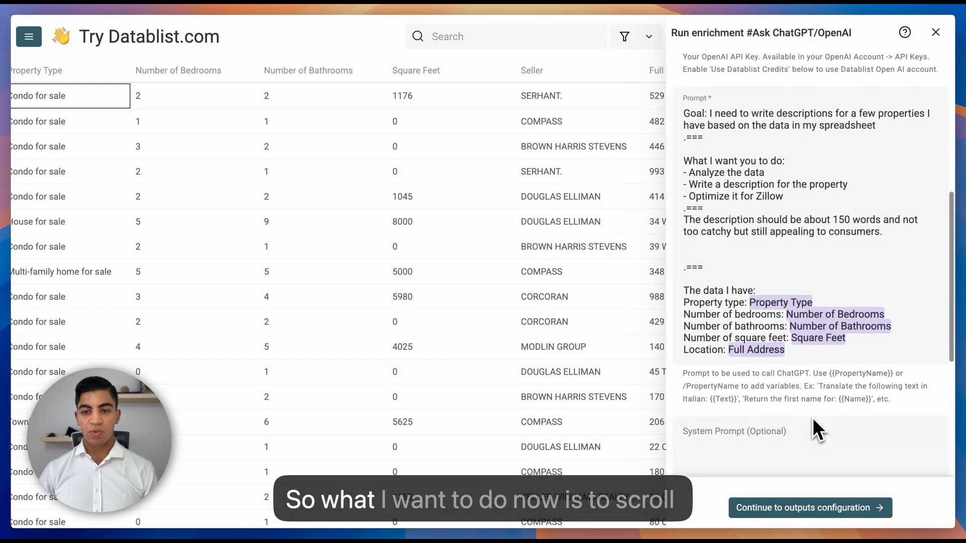
{"action": "scroll", "coordinate": [813, 418], "scroll_direction": "down", "scroll_amount": 10}
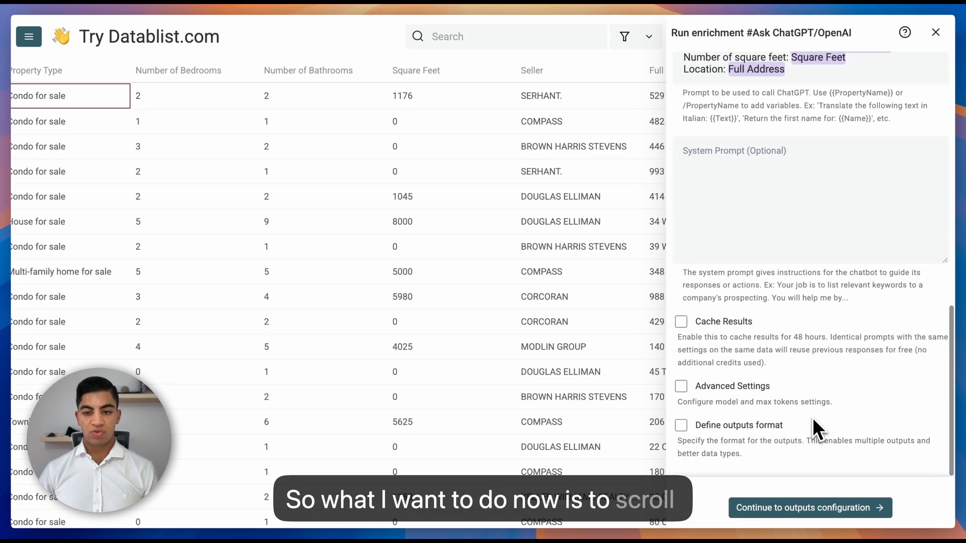
{"action": "left_click", "coordinate": [683, 388]}
{"action": "scroll", "coordinate": [729, 397], "scroll_direction": "down", "scroll_amount": 5}
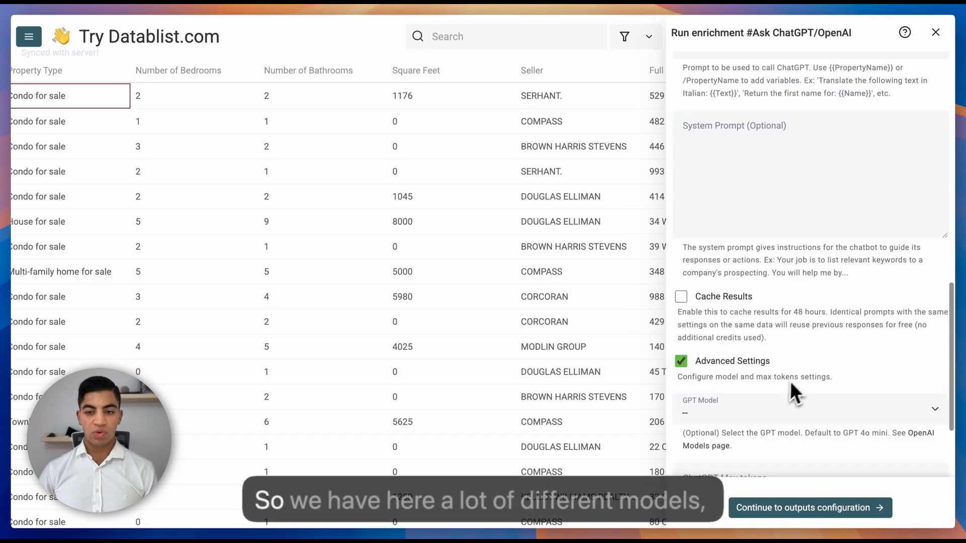
{"action": "left_click", "coordinate": [761, 315]}
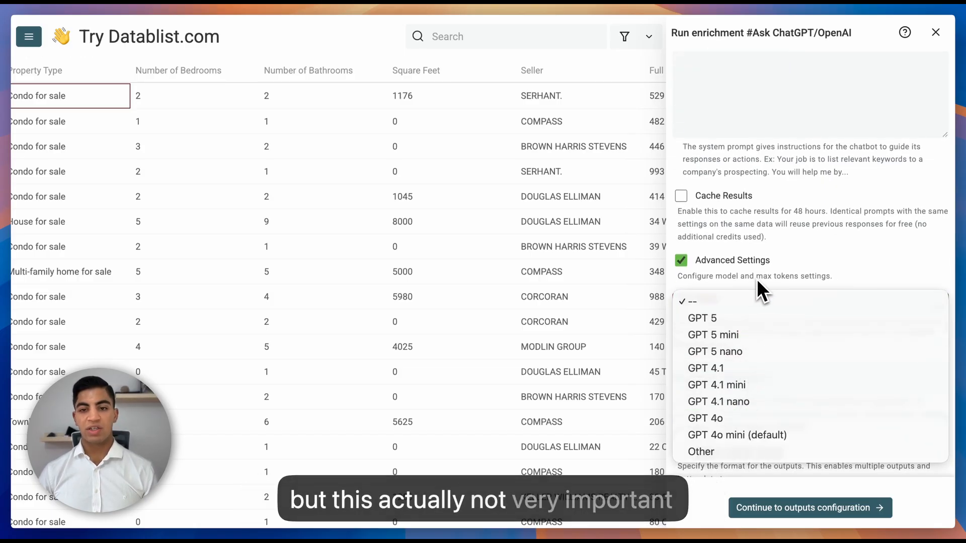
{"action": "left_click", "coordinate": [712, 271]}
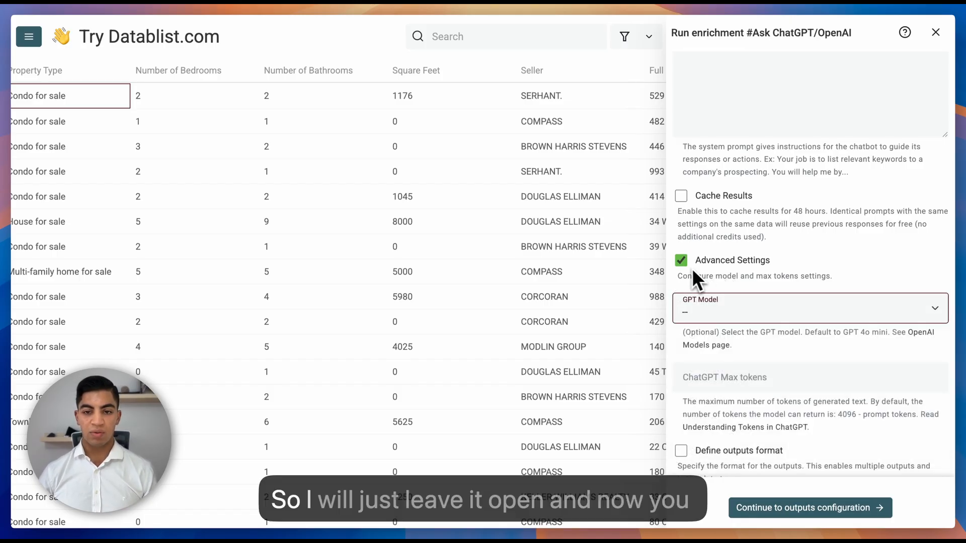
{"action": "left_click", "coordinate": [684, 263]}
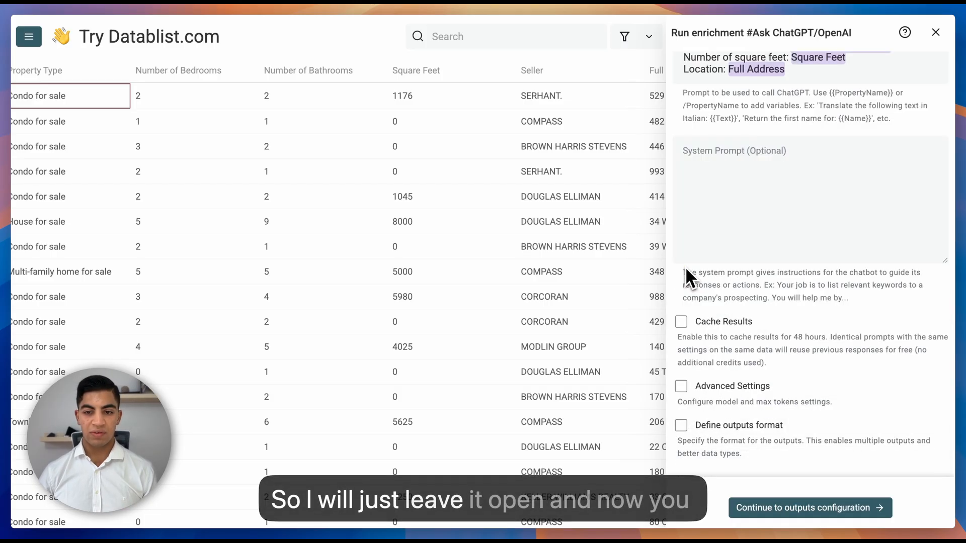
- Enable a defined outputs format for the enrichment and bring up the Output #1 fields
{"action": "left_click", "coordinate": [681, 426]}
{"action": "scroll", "coordinate": [710, 428], "scroll_direction": "down", "scroll_amount": 4}
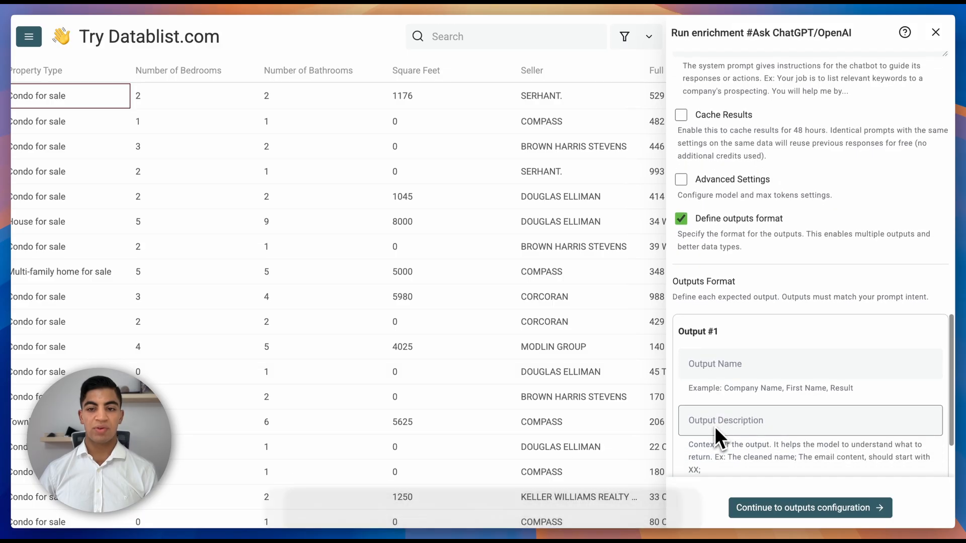
{"action": "scroll", "coordinate": [723, 418], "scroll_direction": "down", "scroll_amount": 2}
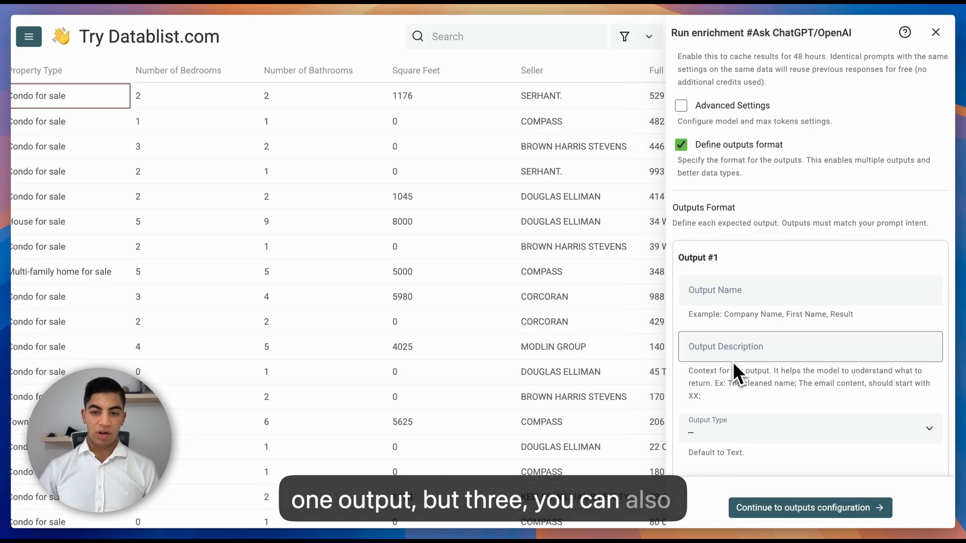
- Turn off the defined outputs format and continue to the enrichment's outputs configuration
{"action": "scroll", "coordinate": [737, 361], "scroll_direction": "down", "scroll_amount": 1}
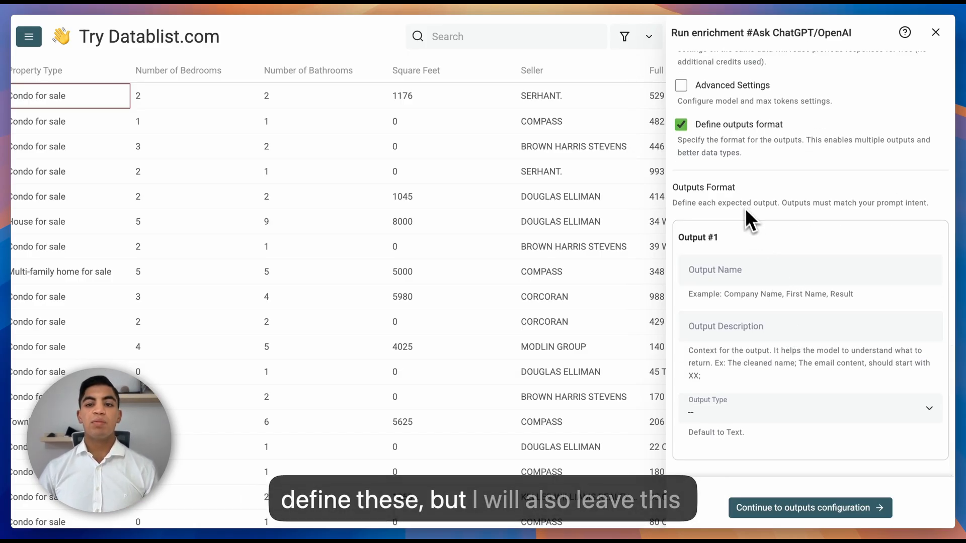
{"action": "left_click", "coordinate": [681, 127]}
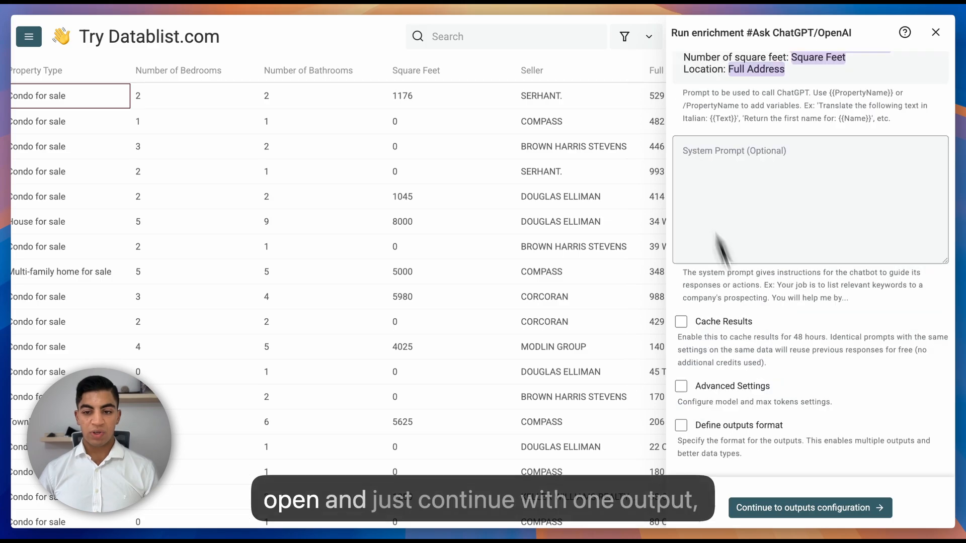
{"action": "left_click", "coordinate": [783, 510]}
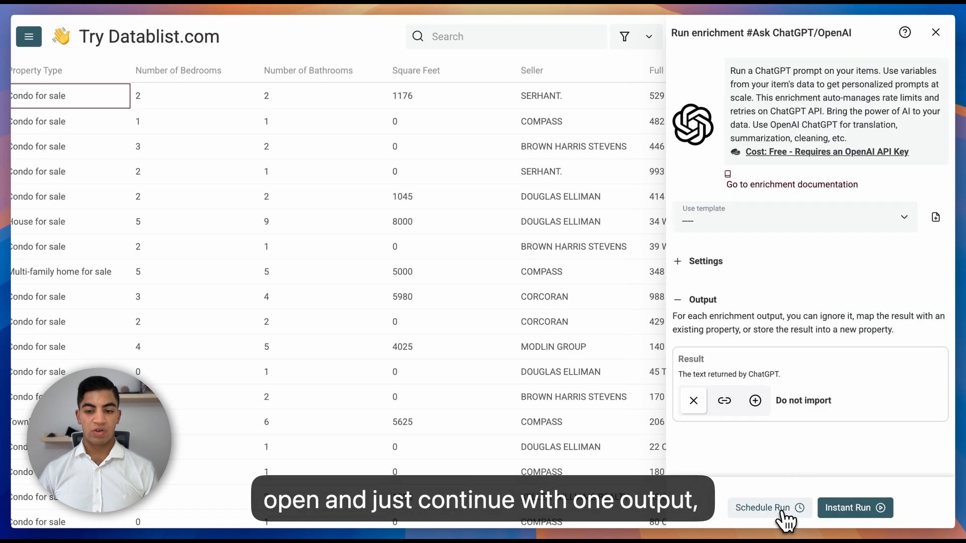
- Set the enrichment's Result output to be stored in a new property of the listings table
{"action": "left_click", "coordinate": [755, 401]}
{"action": "scroll", "coordinate": [585, 370], "scroll_direction": "right", "scroll_amount": 15}
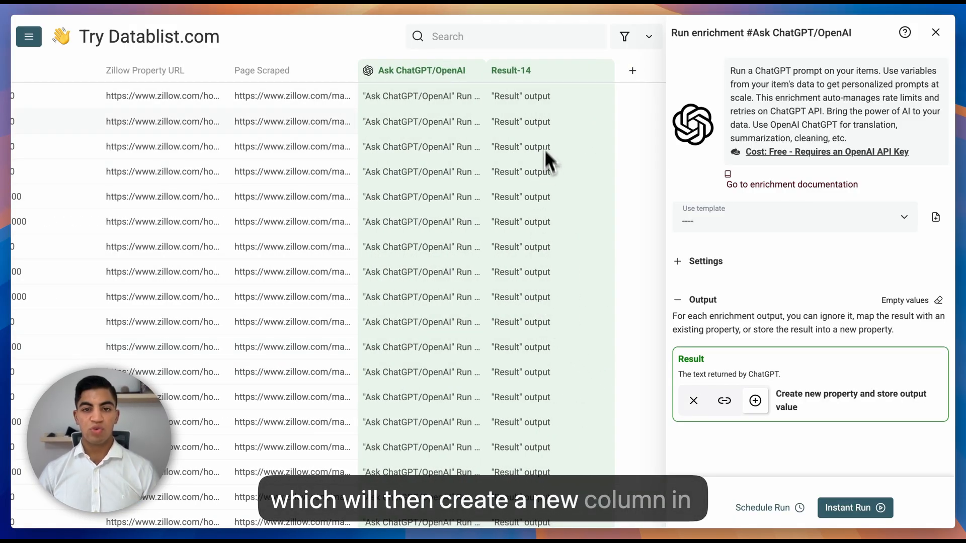
{"action": "scroll", "coordinate": [530, 168], "scroll_direction": "down", "scroll_amount": 1}
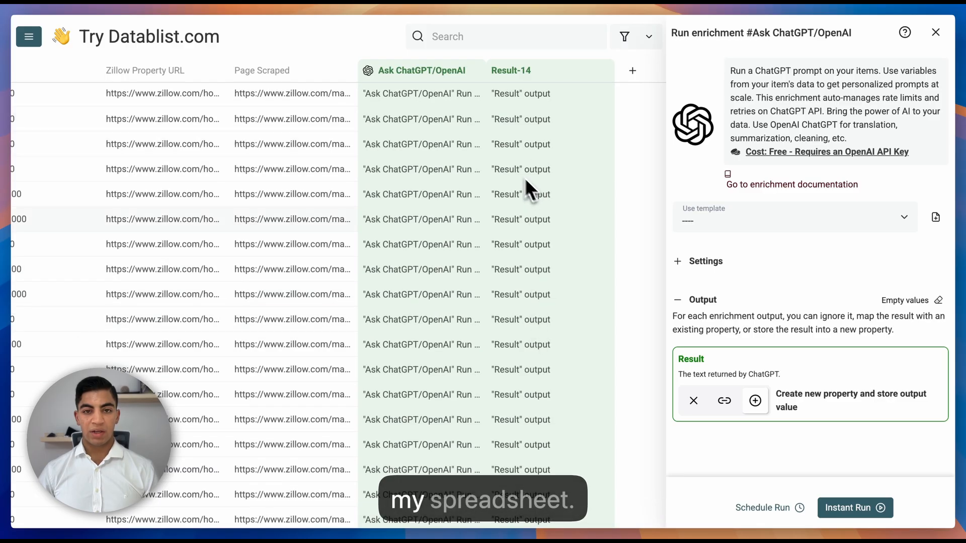
{"action": "left_click", "coordinate": [693, 402]}
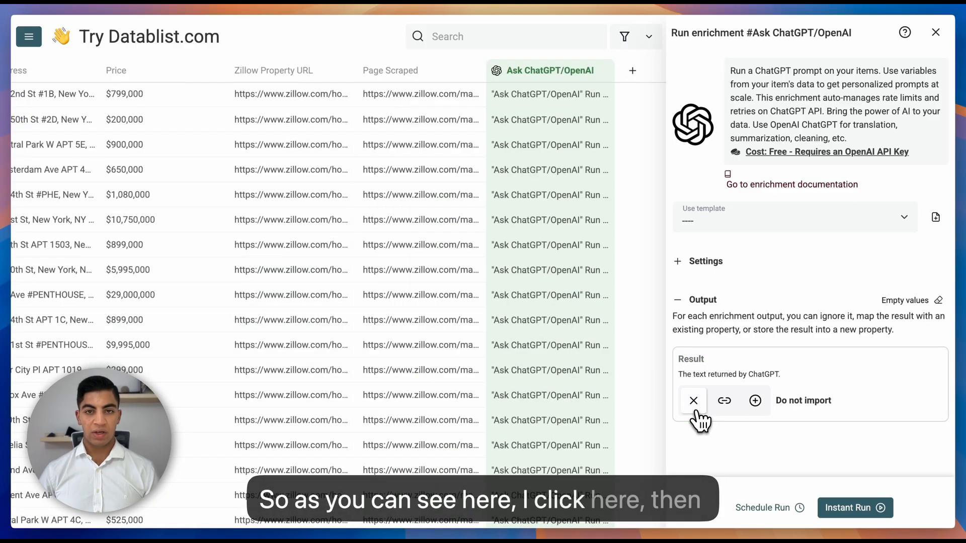
{"action": "left_click", "coordinate": [755, 401]}
{"action": "scroll", "coordinate": [586, 359], "scroll_direction": "right", "scroll_amount": 2}
{"action": "scroll", "coordinate": [582, 353], "scroll_direction": "right", "scroll_amount": 1}
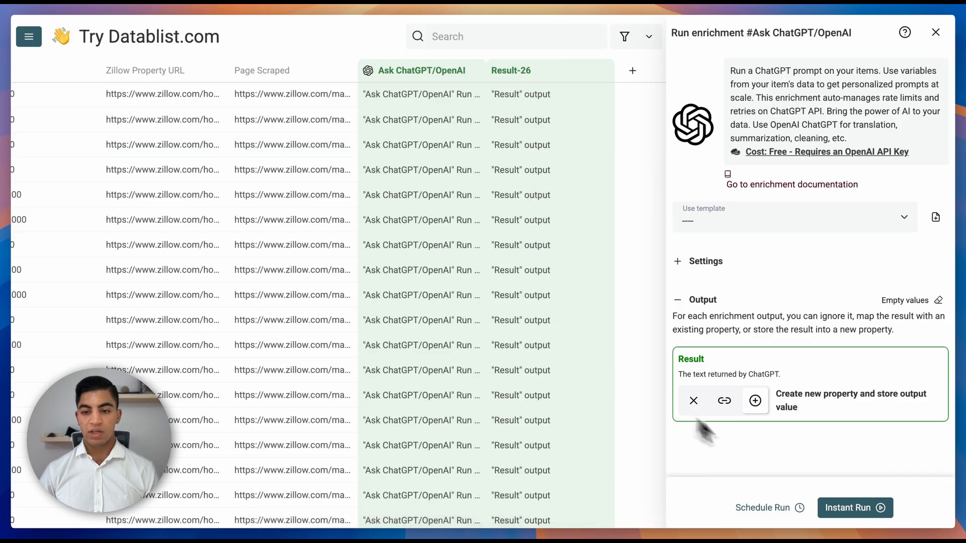
- Disable the test on the first 10 items and run the enrichment instantly on all items
{"action": "left_click", "coordinate": [856, 510]}
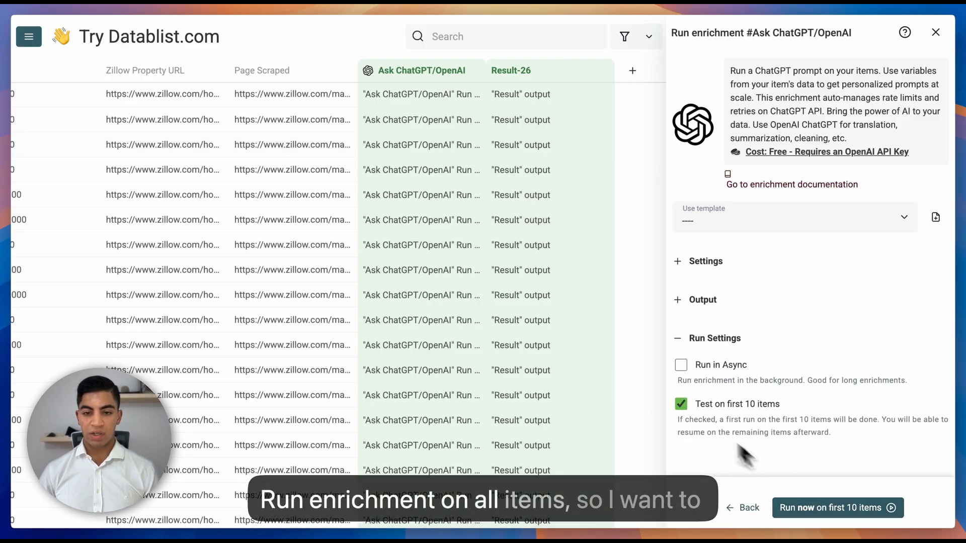
{"action": "left_click", "coordinate": [685, 409]}
{"action": "scroll", "coordinate": [822, 465], "scroll_direction": "down", "scroll_amount": 1}
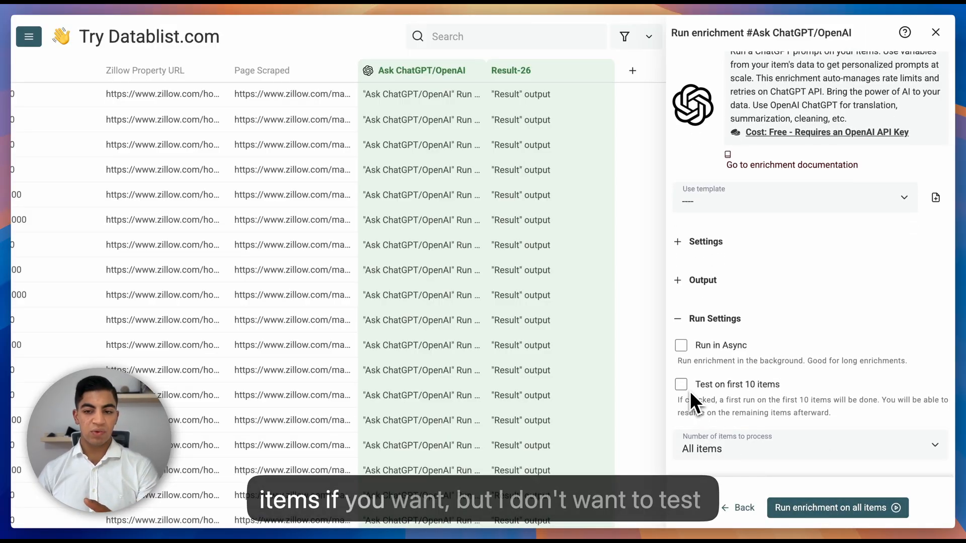
{"action": "left_click", "coordinate": [833, 509]}
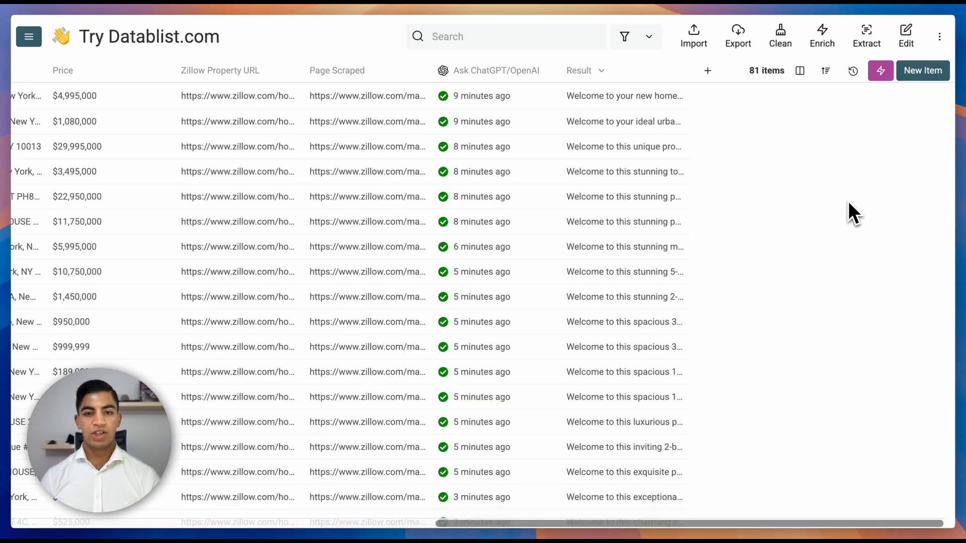
- Review the generated descriptions in the Result column, reading the $3,495,000 listing's full text and its enrichment run details
{"action": "scroll", "coordinate": [657, 213], "scroll_direction": "down", "scroll_amount": 5}
{"action": "scroll", "coordinate": [647, 224], "scroll_direction": "down", "scroll_amount": 3}
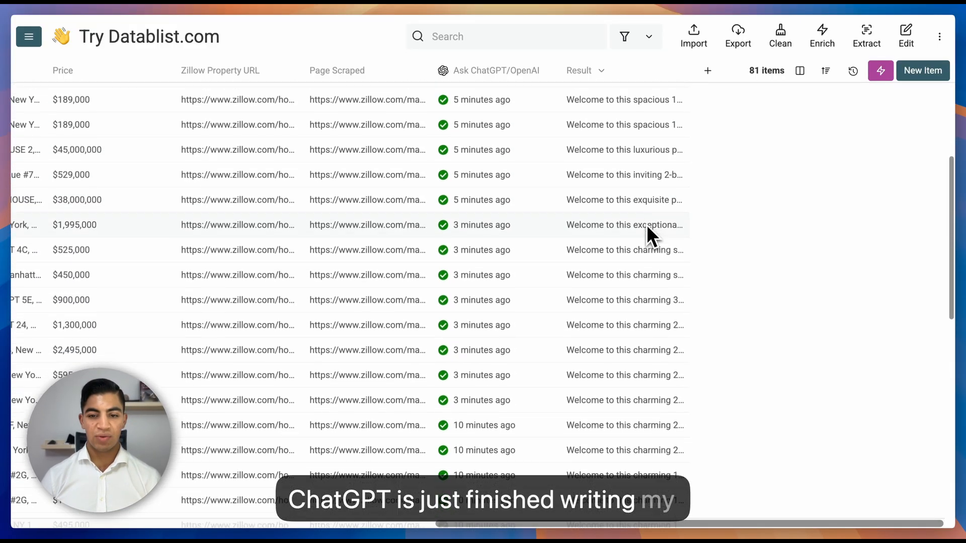
{"action": "scroll", "coordinate": [645, 225], "scroll_direction": "up", "scroll_amount": 8}
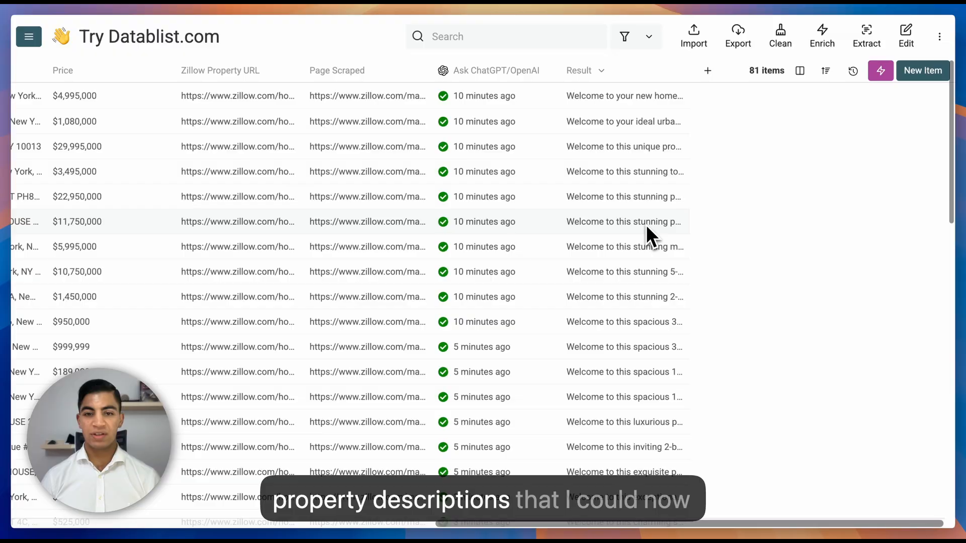
{"action": "left_click", "coordinate": [629, 173]}
{"action": "left_click", "coordinate": [629, 173]}
{"action": "scroll", "coordinate": [630, 173], "scroll_direction": "down", "scroll_amount": 1}
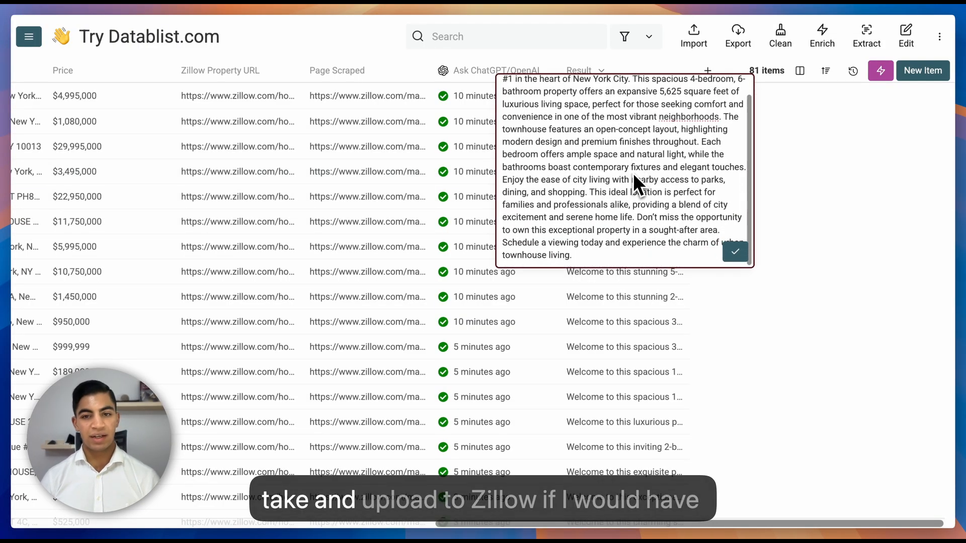
{"action": "left_click", "coordinate": [735, 251]}
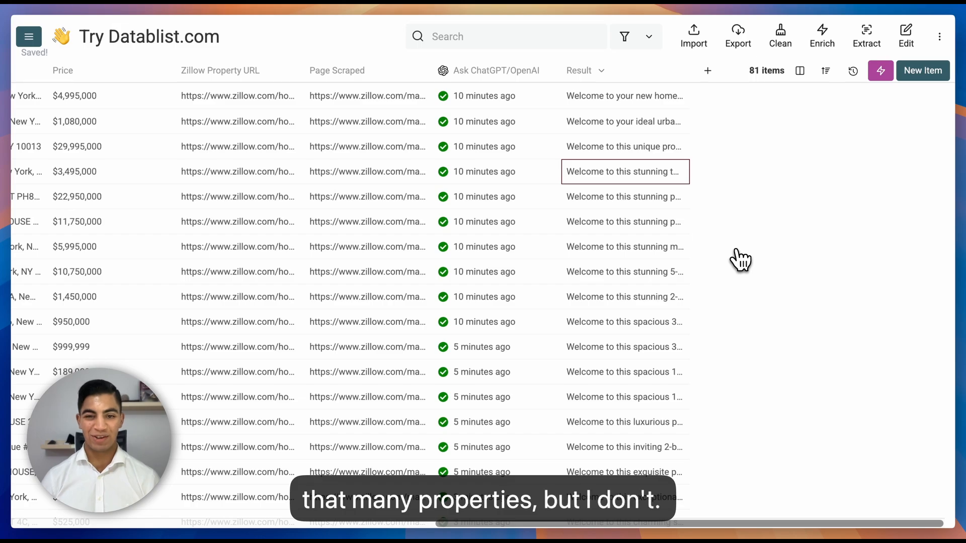
{"action": "left_click", "coordinate": [485, 177]}
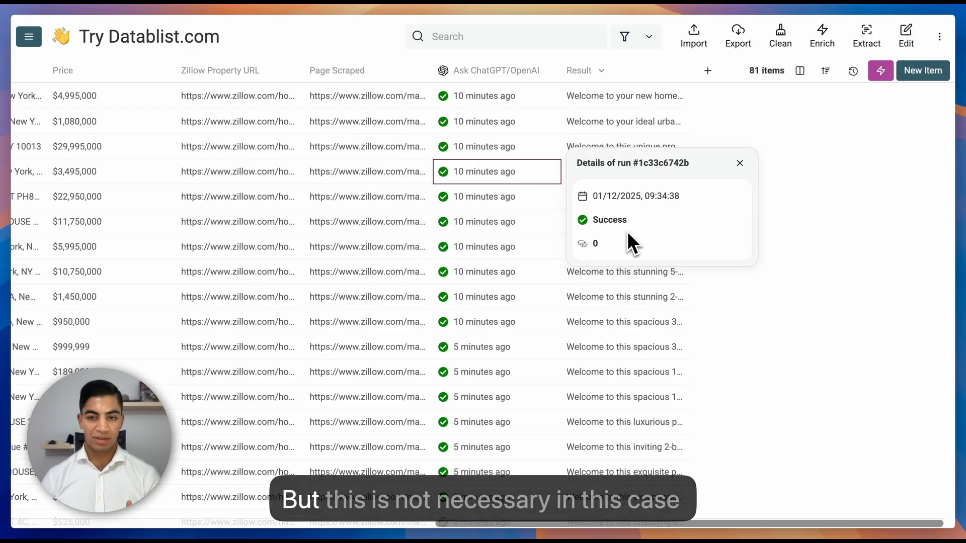
{"action": "left_click", "coordinate": [739, 164]}
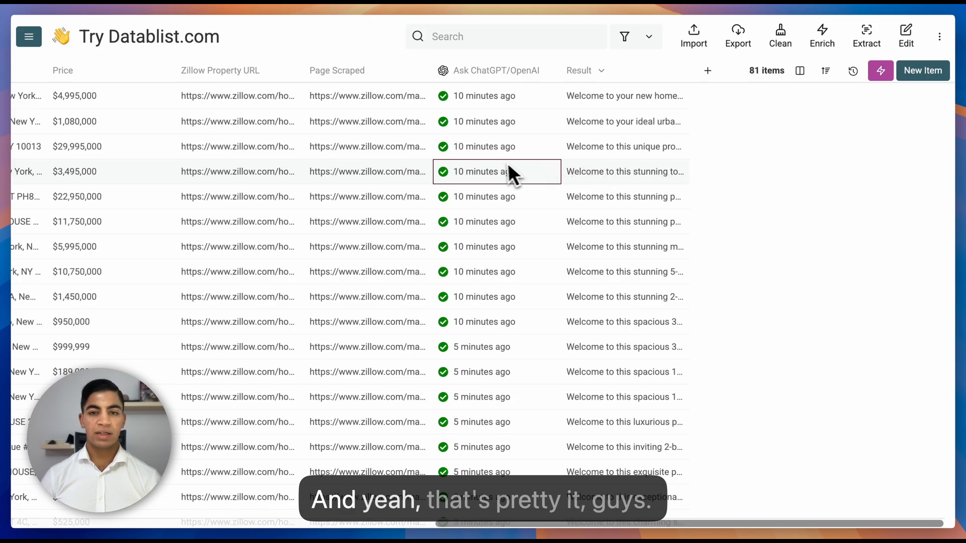